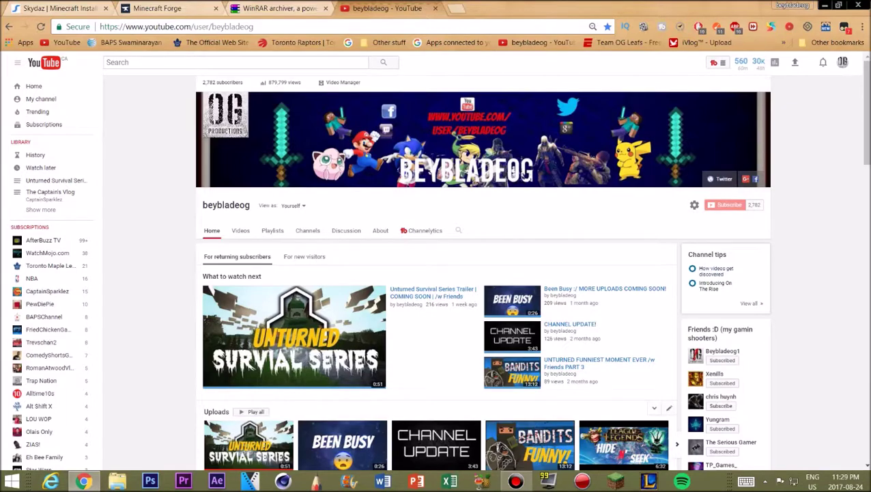
Close the YouTube channel tab and the WinRAR downloads tab.
scroll(437, 274, "down", 3)
scroll(437, 273, "down", 3)
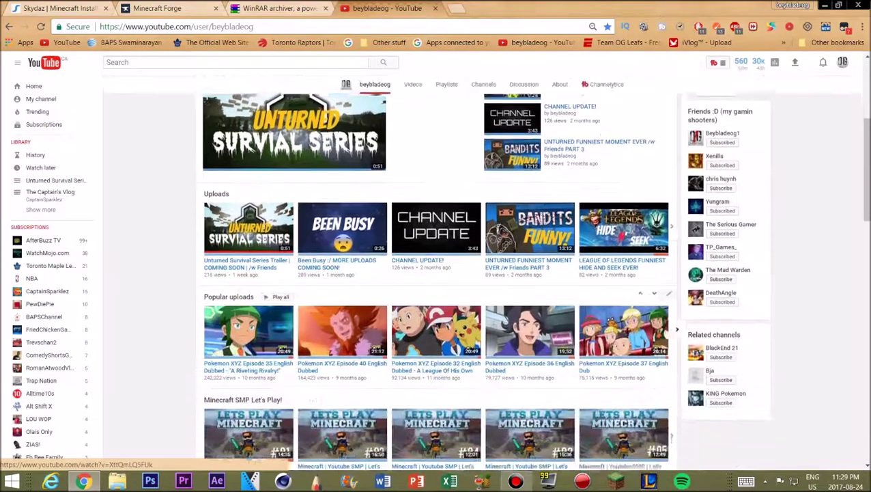
scroll(437, 274, "down", 3)
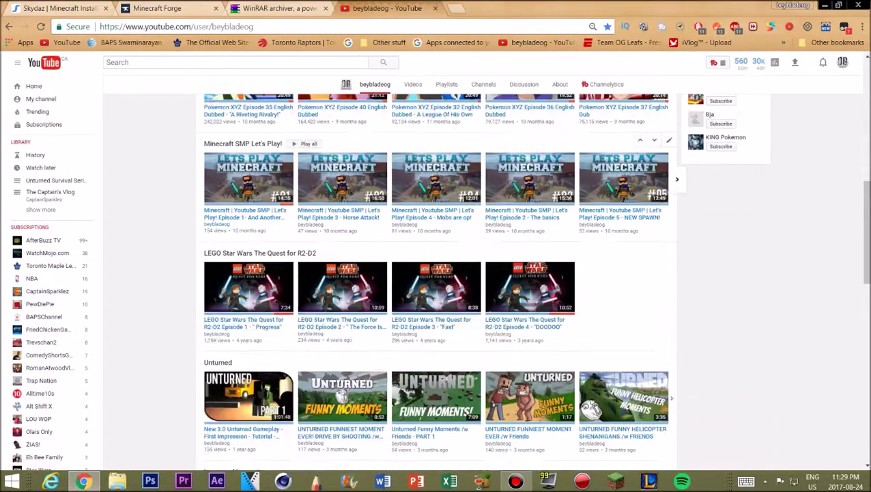
scroll(437, 273, "up", 1)
scroll(437, 273, "up", 8)
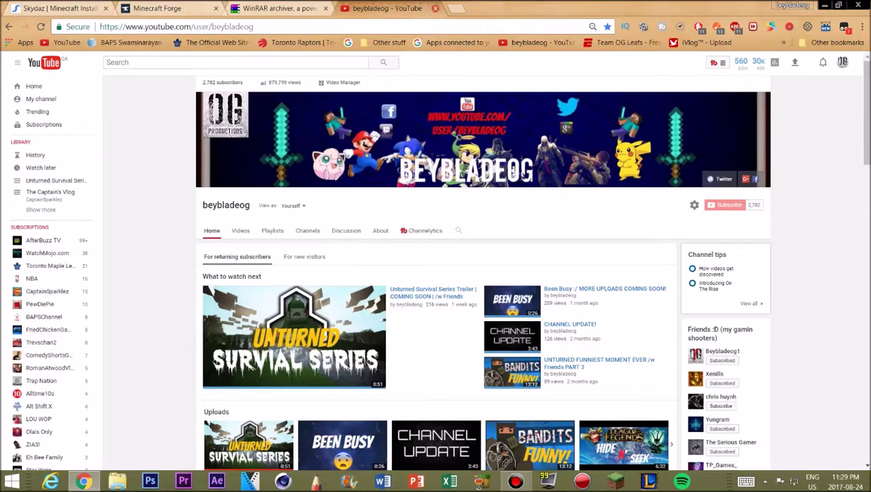
left_click(436, 8)
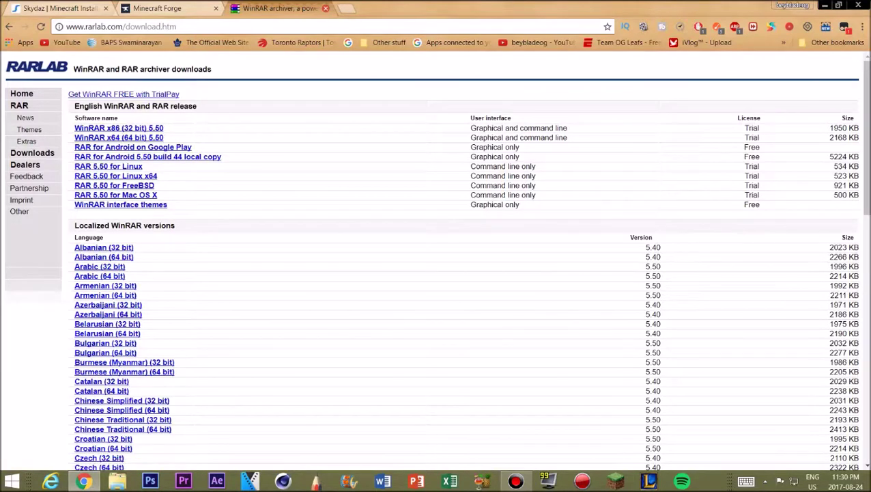
left_click(325, 8)
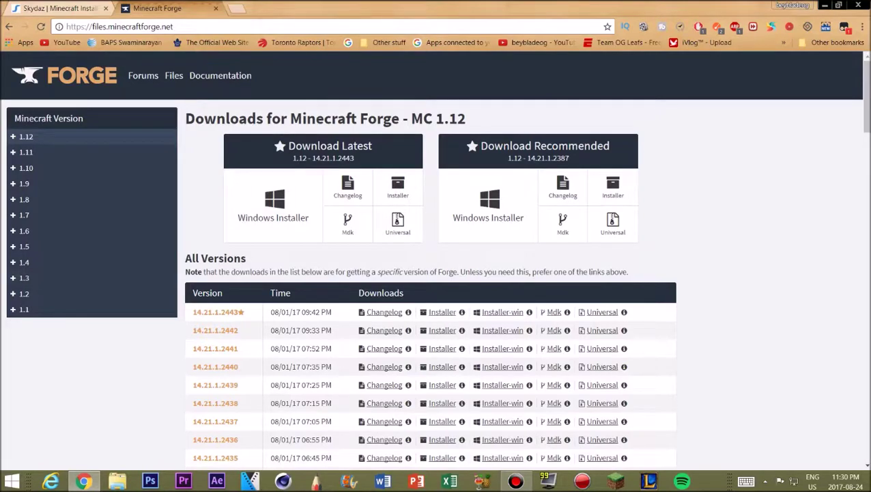
Switch between the Skydaz and Minecraft Forge tabs, settling on the Skydaz home page.
key("ctrl+Tab")
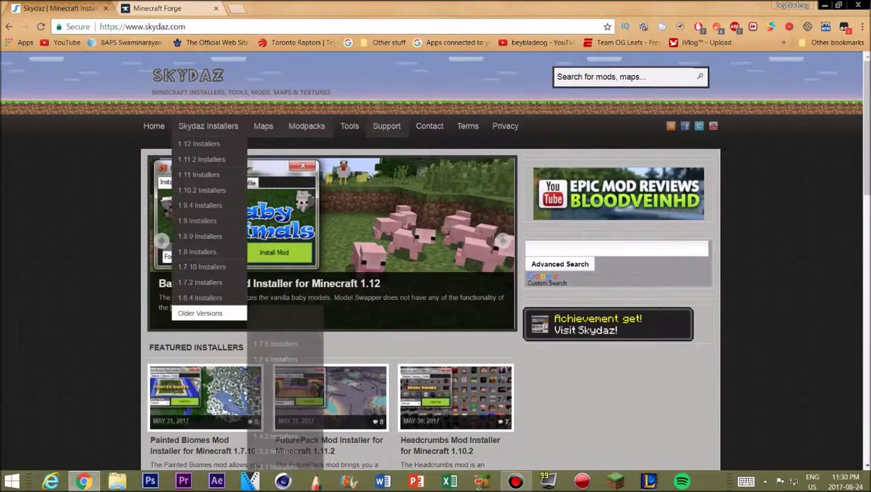
key("ctrl+Tab")
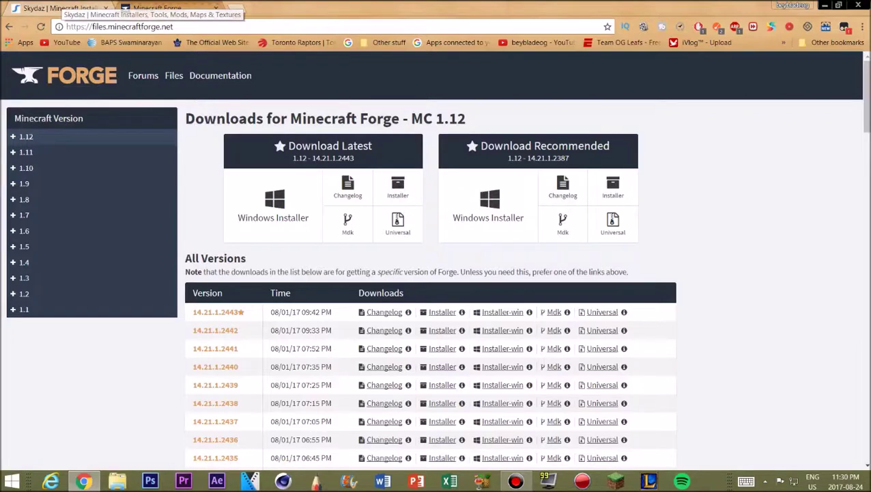
left_click(58, 8)
scroll(198, 182, "down", 1)
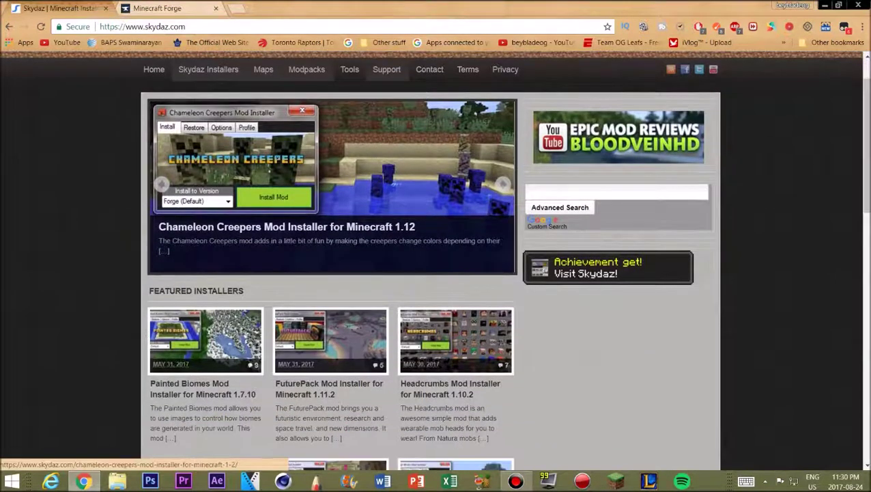
scroll(198, 181, "up", 1)
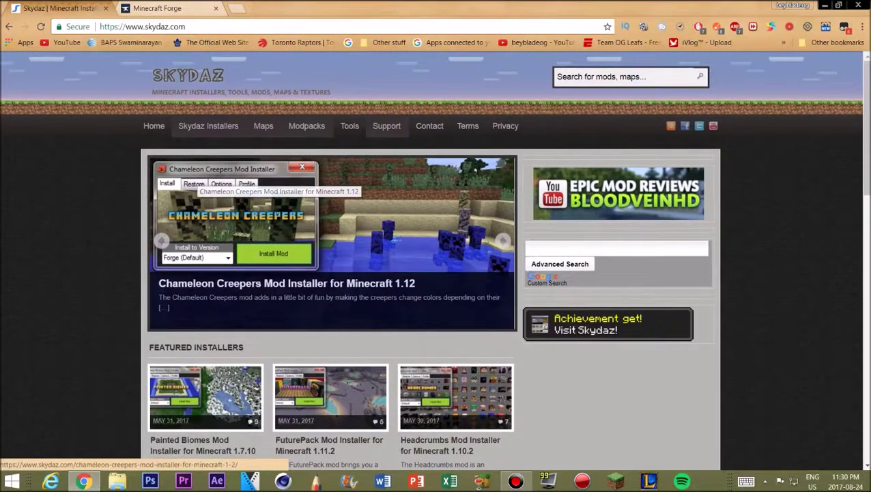
Browse the Skydaz home page's slideshow, featured installers and Installers menu.
mouse_move(209, 126)
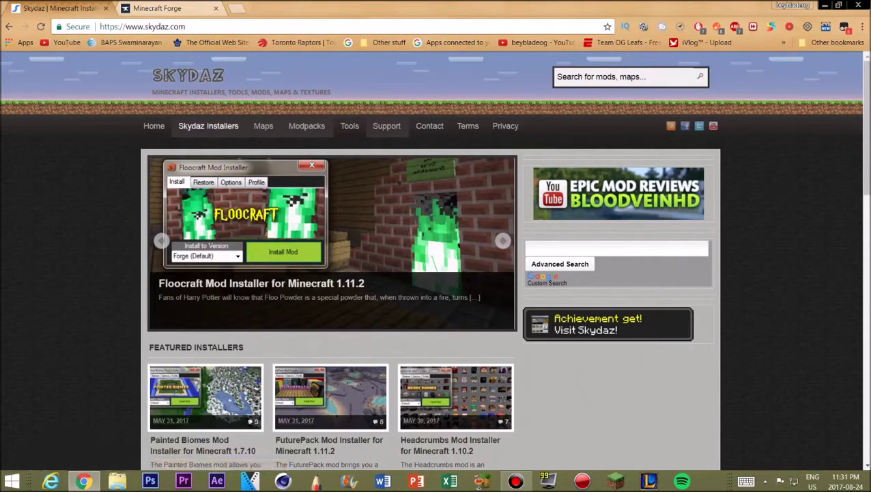
mouse_move(307, 126)
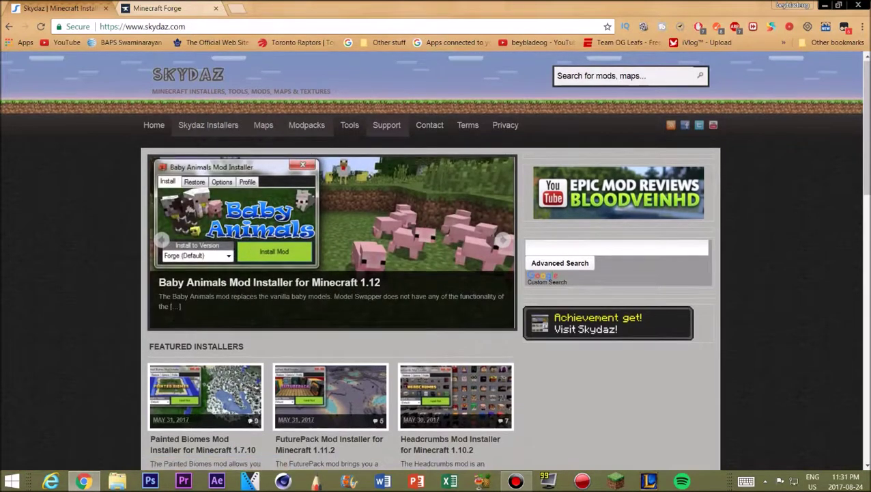
scroll(435, 260, "down", 2)
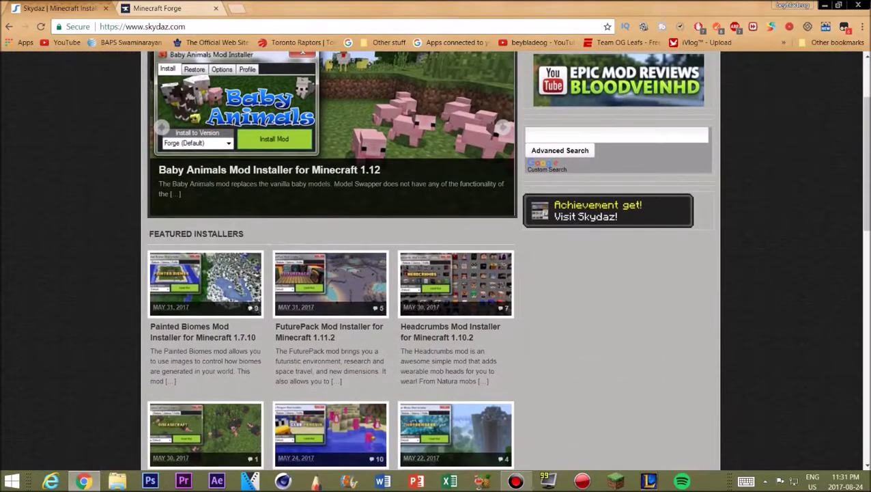
scroll(436, 260, "up", 2)
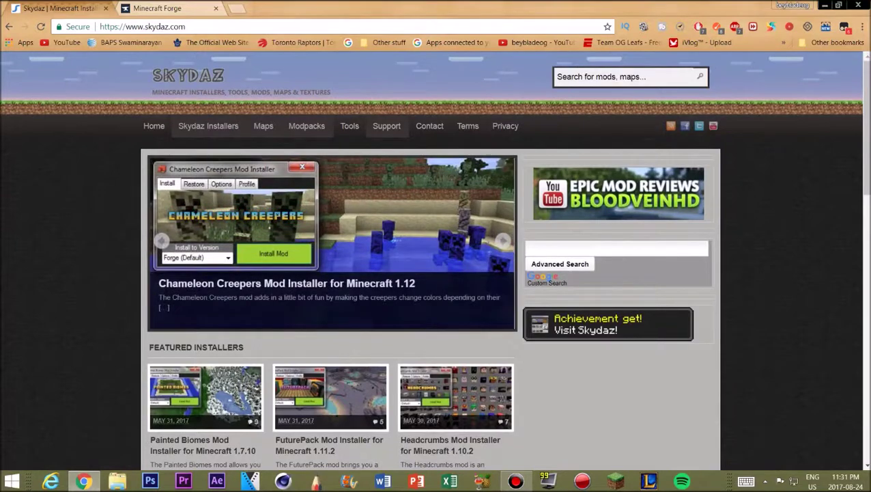
scroll(329, 317, "down", 2)
scroll(329, 316, "down", 2)
scroll(329, 317, "up", 4)
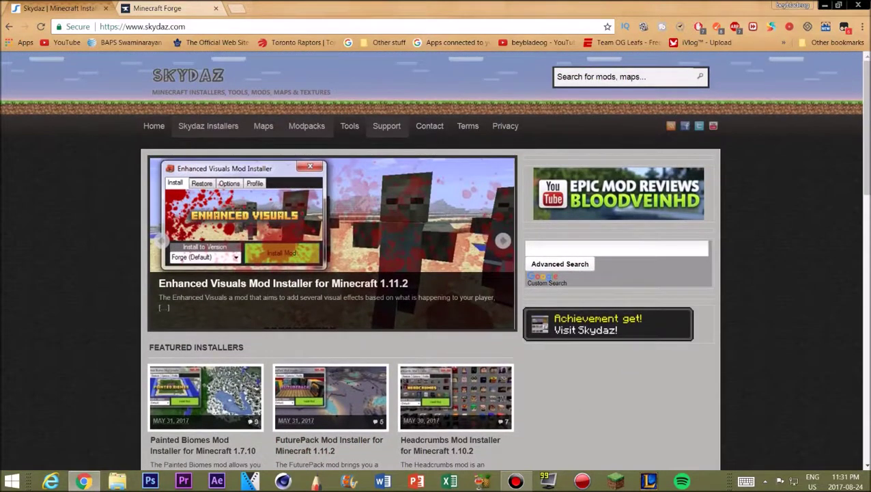
scroll(329, 316, "down", 1)
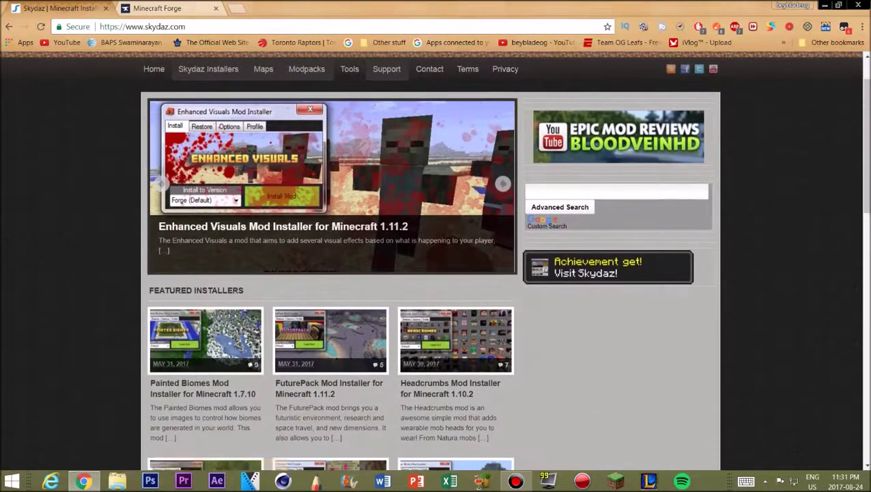
scroll(329, 316, "up", 1)
scroll(330, 317, "down", 1)
scroll(329, 316, "up", 1)
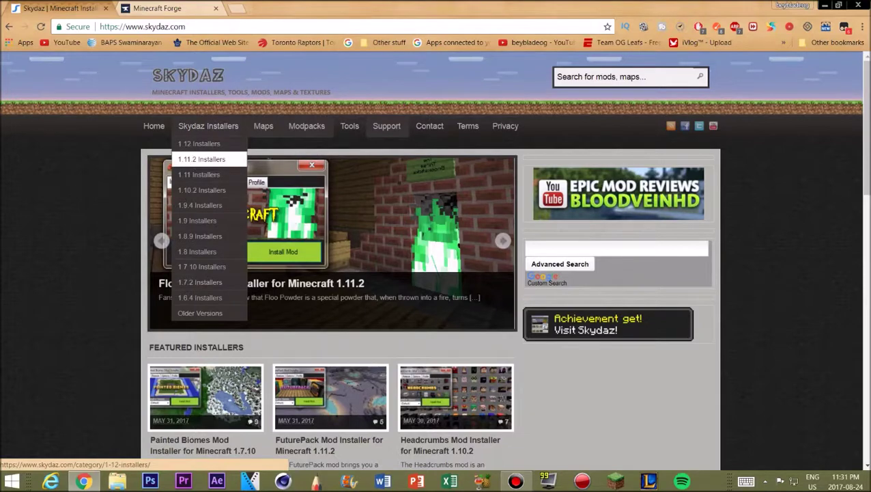
Open the 1.11.2 Installers archive on Skydaz, which lists Enhanced Visuals, Floocraft and FuturePack.
left_click(199, 144)
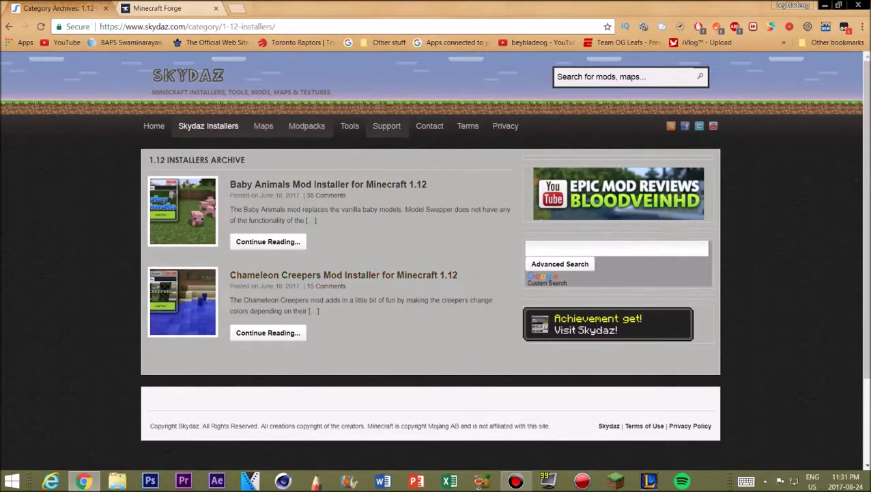
mouse_move(209, 125)
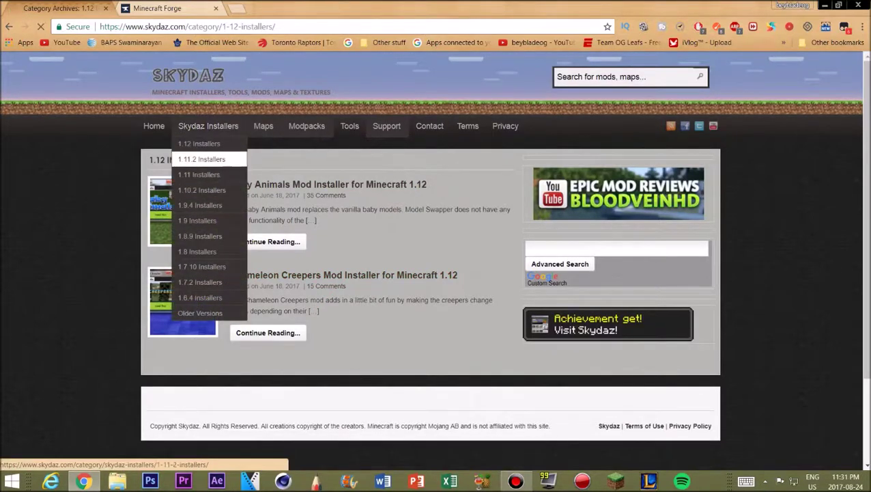
left_click(202, 159)
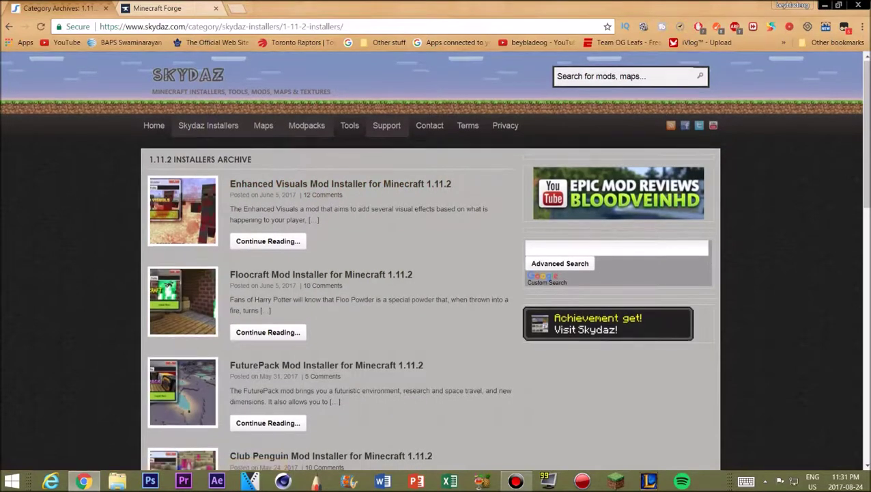
scroll(436, 260, "down", 3)
scroll(436, 260, "down", 8)
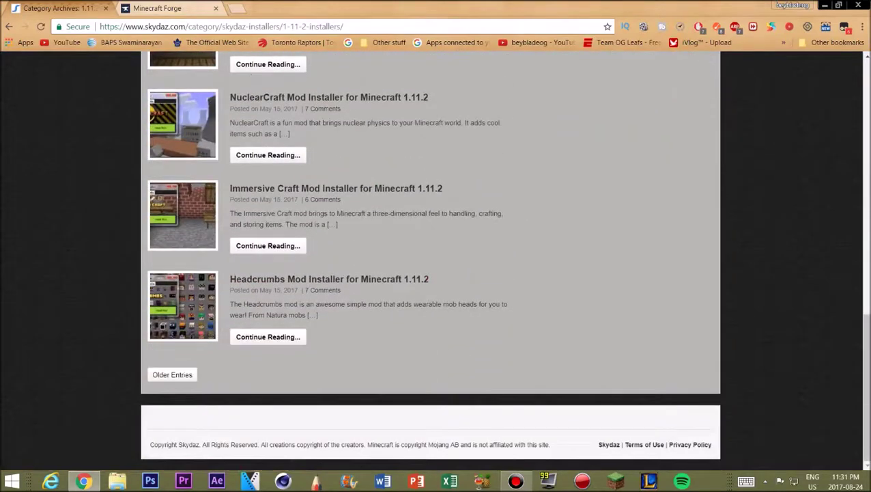
scroll(267, 264, "up", 4)
scroll(268, 264, "up", 6)
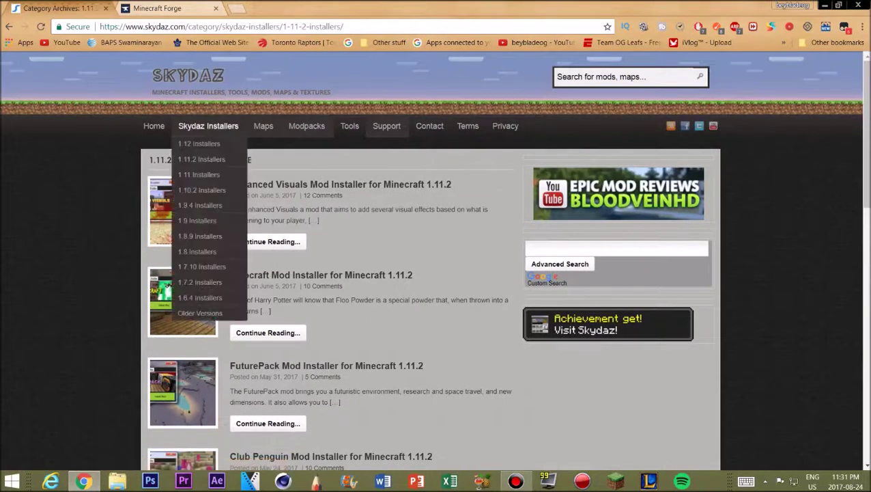
mouse_move(208, 125)
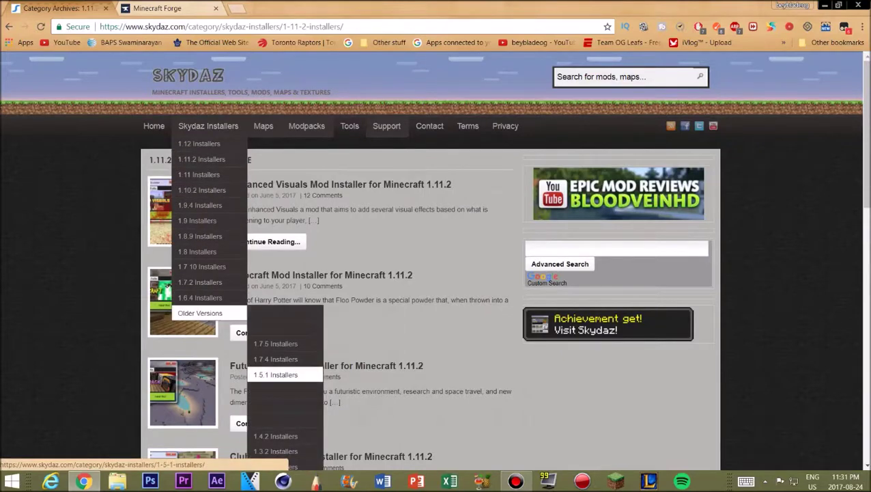
scroll(280, 355, "down", 2)
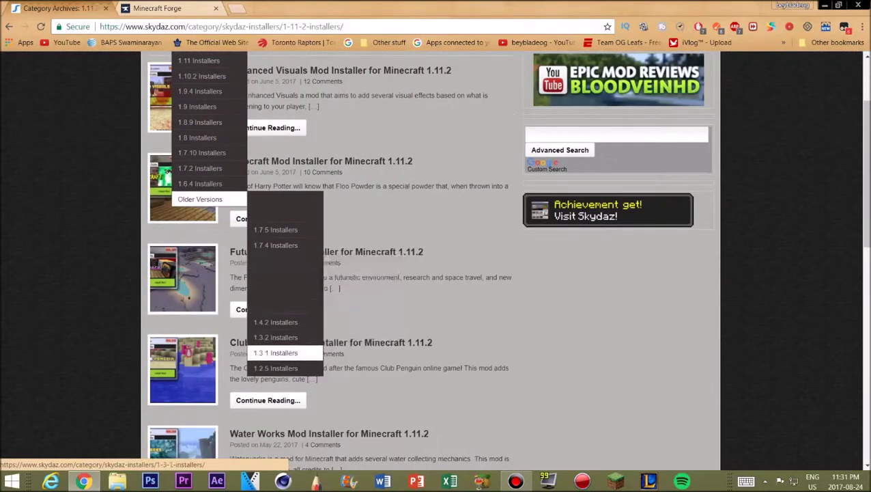
scroll(202, 179, "up", 2)
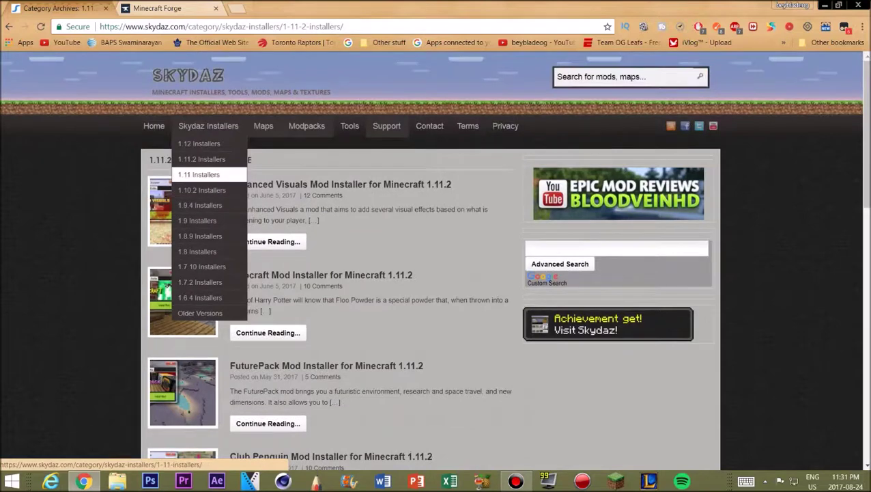
left_click(205, 159)
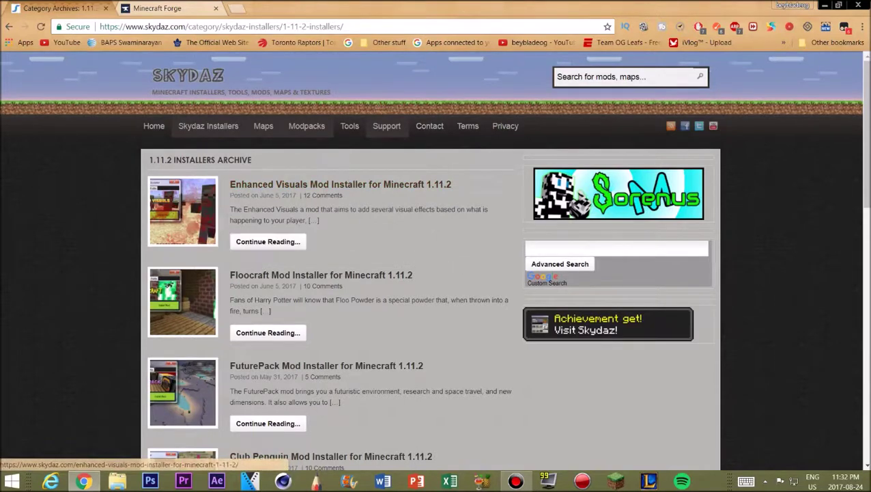
Open the Enhanced Visuals Mod Installer article and scroll down to its DOWNLOADS section.
left_click(268, 241)
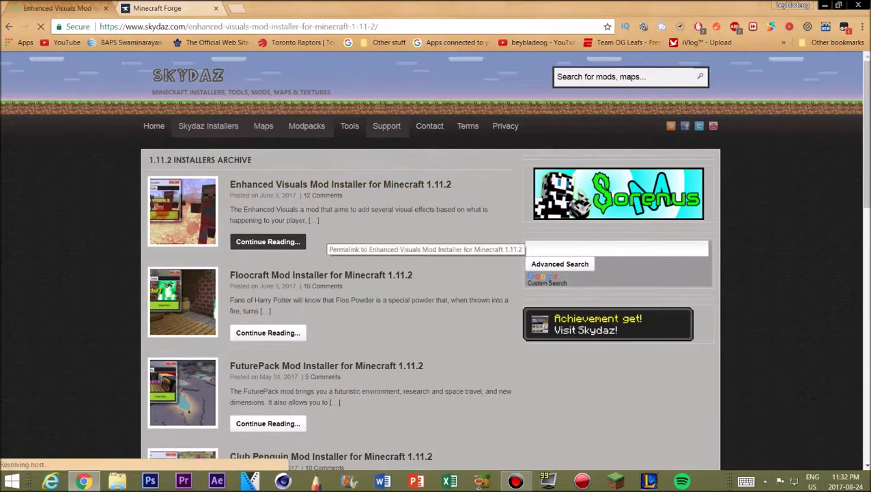
scroll(436, 259, "down", 1)
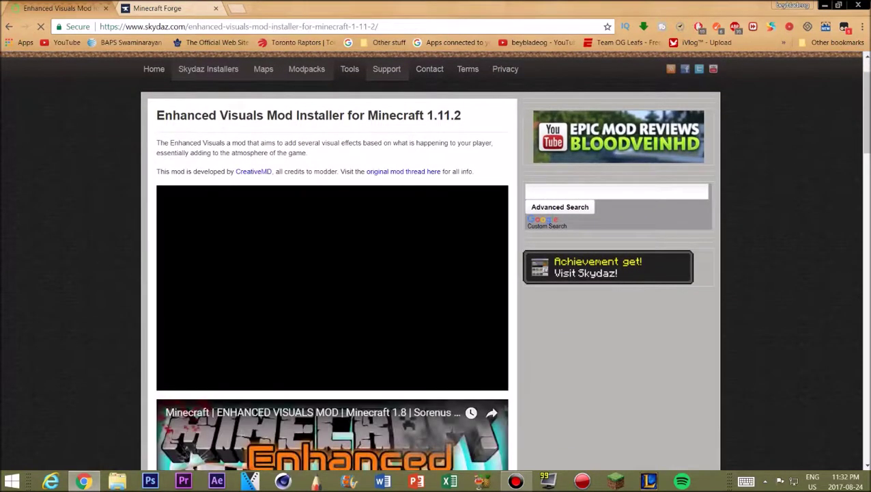
scroll(327, 276, "down", 2)
scroll(327, 277, "down", 6)
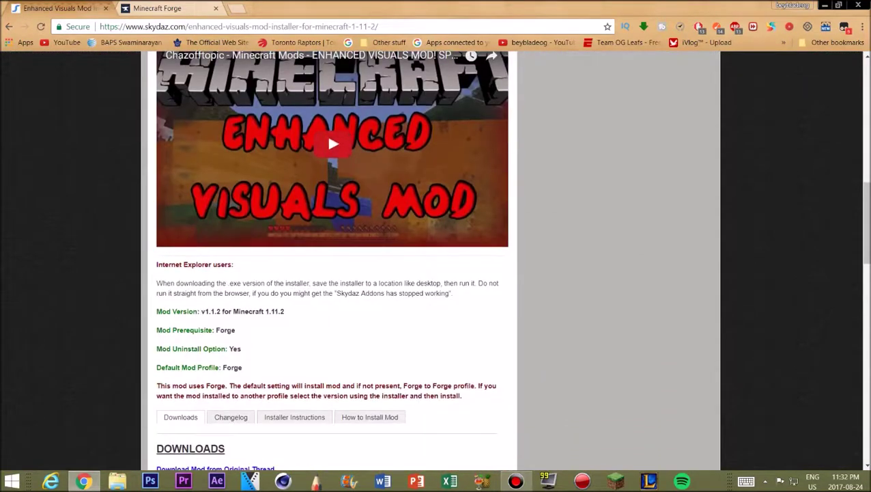
scroll(326, 277, "down", 3)
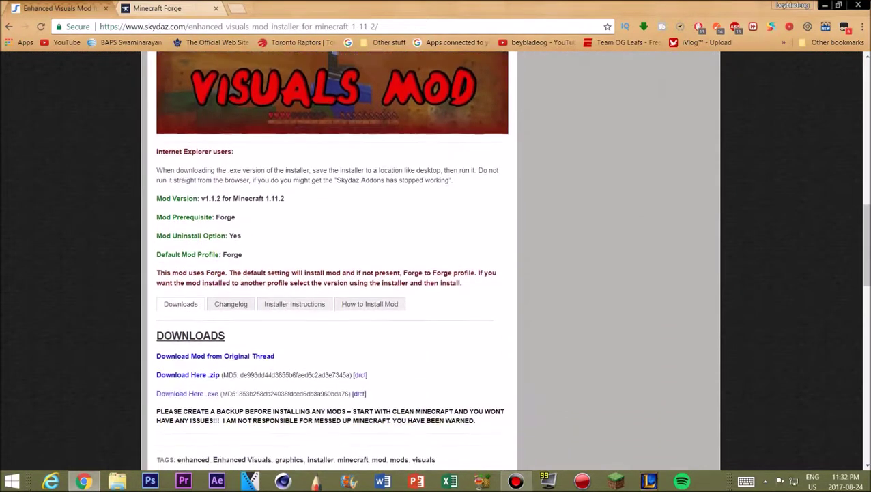
scroll(332, 259, "down", 2)
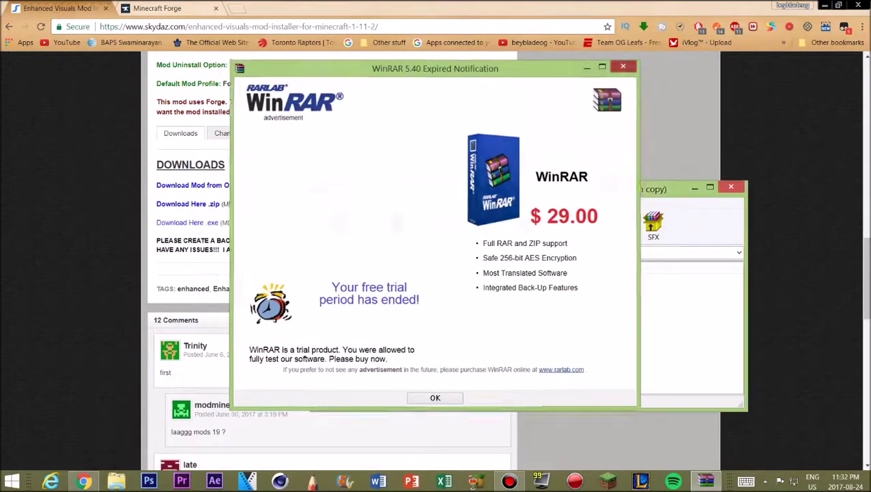
Dismiss WinRAR's trial notice and drag the Enhanced Visuals Mod Installer 1.11.2 folder onto the desktop.
key("Return")
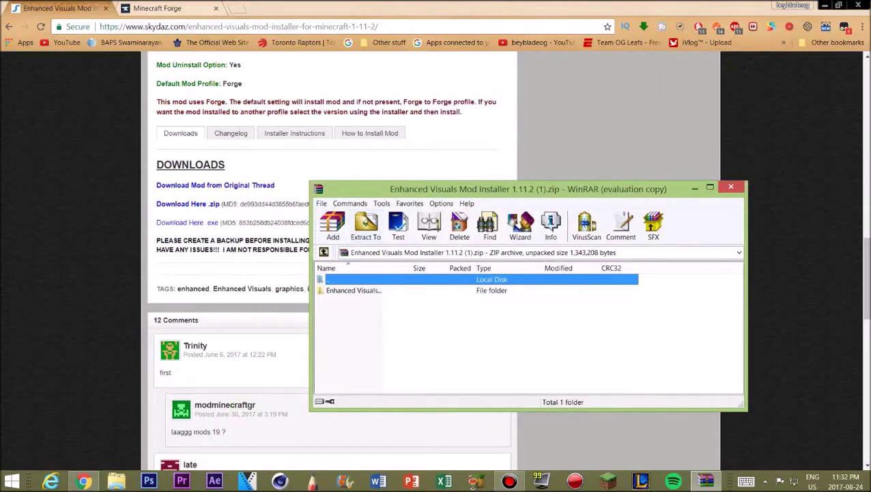
left_click(824, 5)
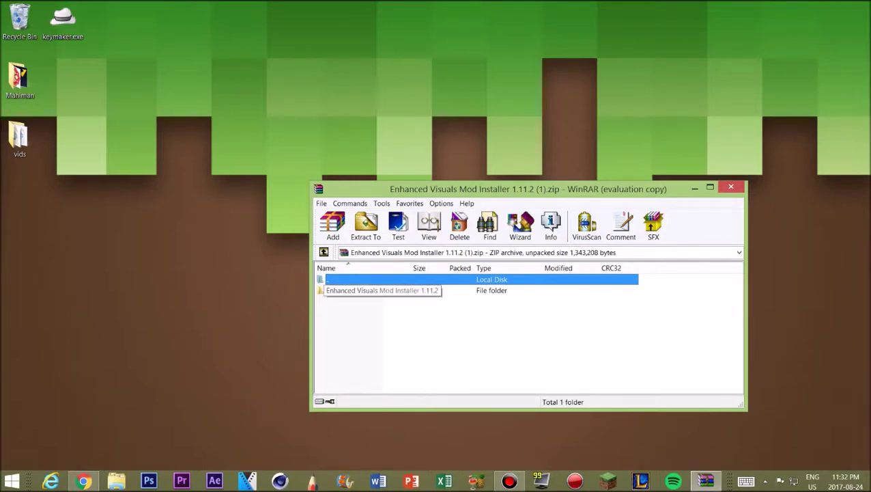
left_click_drag(354, 290, 106, 270)
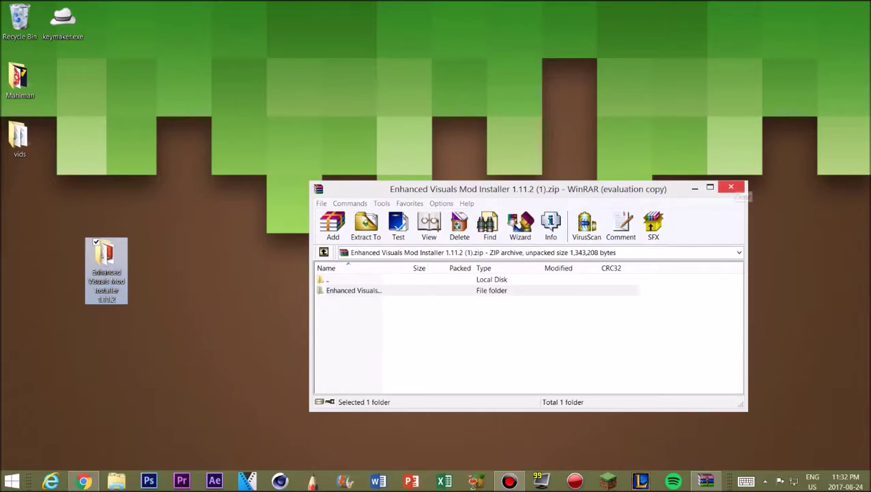
left_click(731, 187)
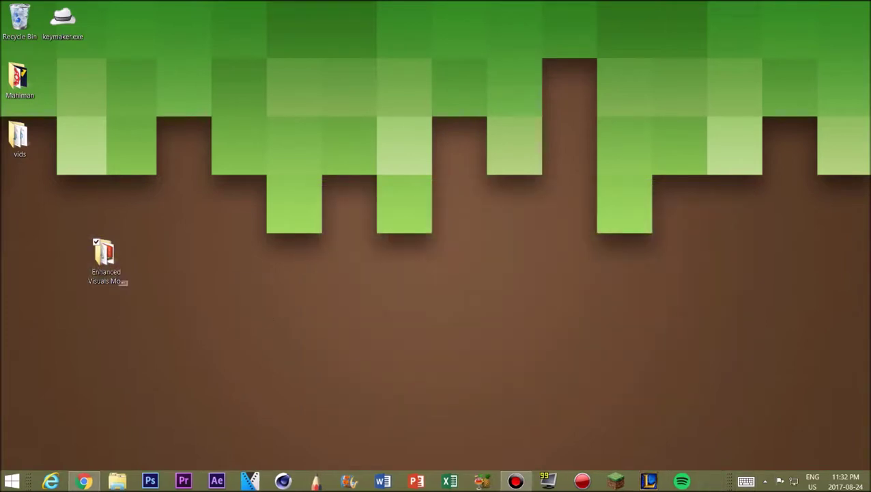
Restore the Chrome window and scroll back to the top of the page.
left_click(88, 481)
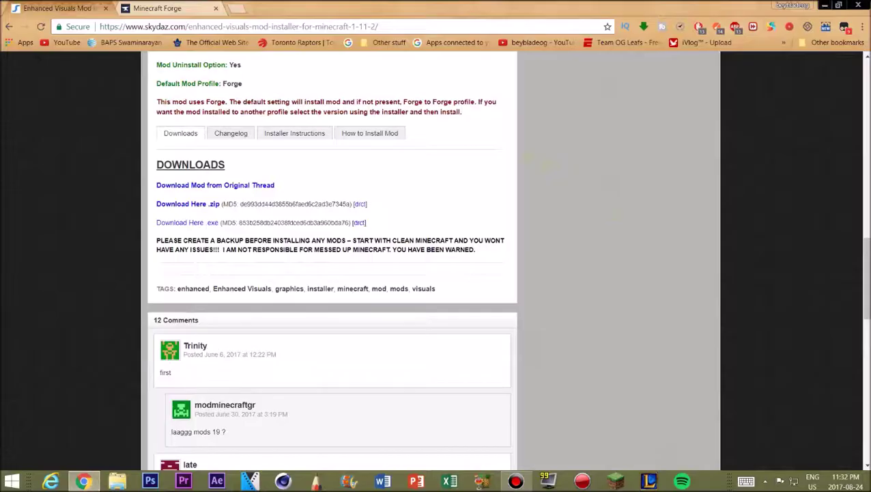
scroll(327, 276, "up", 10)
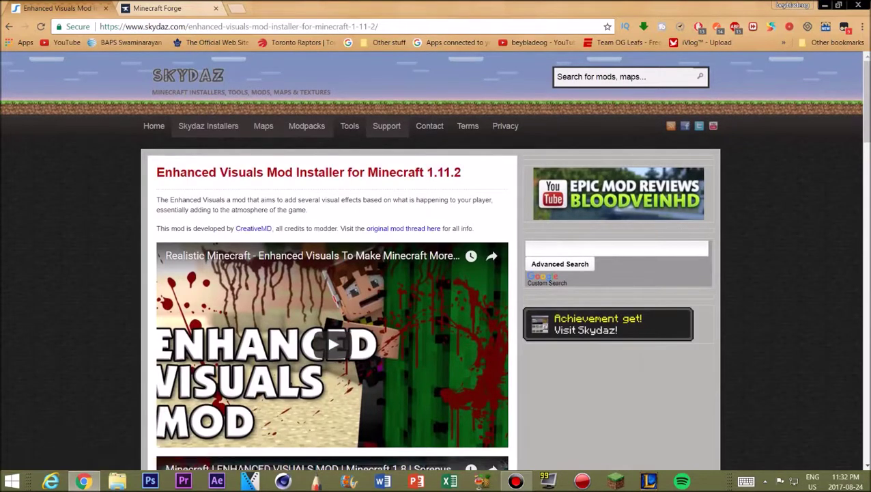
mouse_move(208, 126)
Open the Forge 1.11.2 downloads and download the Recommended Windows Installer.
left_click(164, 8)
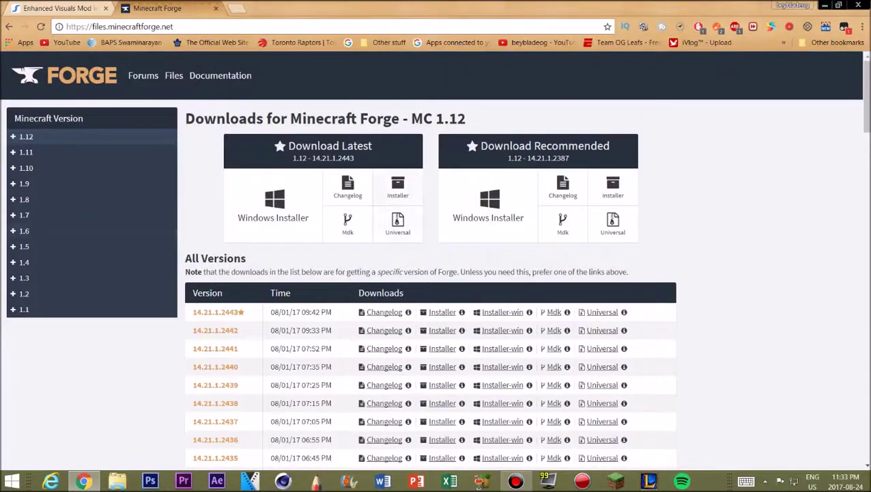
left_click(62, 8)
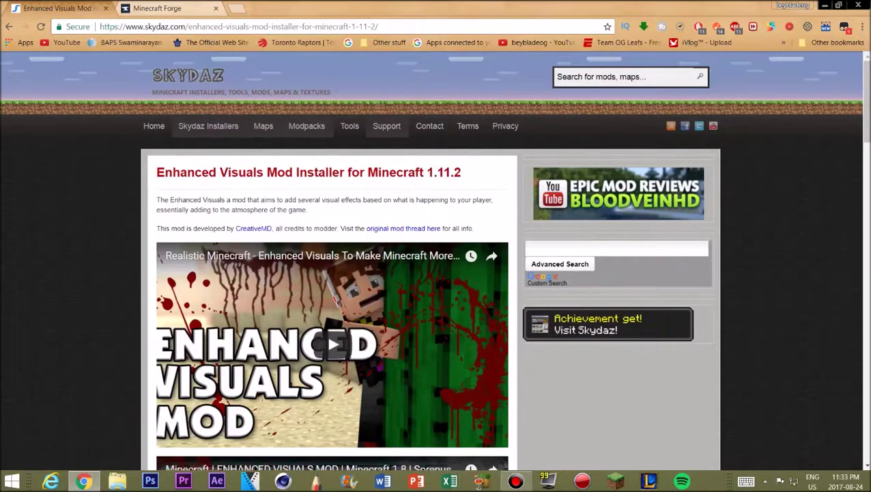
key("ctrl+Tab")
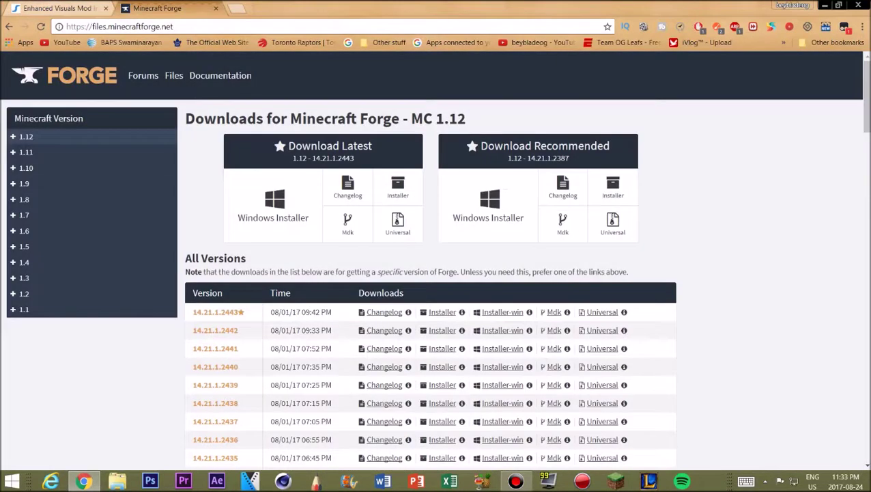
left_click(26, 151)
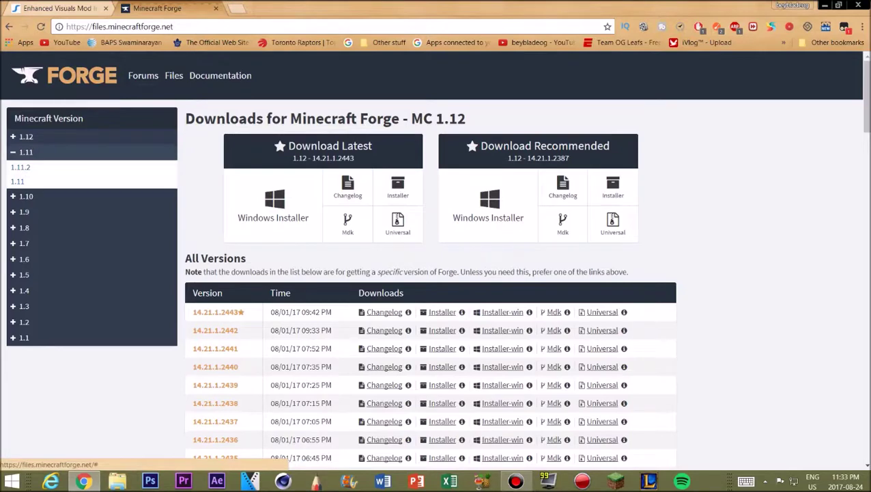
left_click(20, 166)
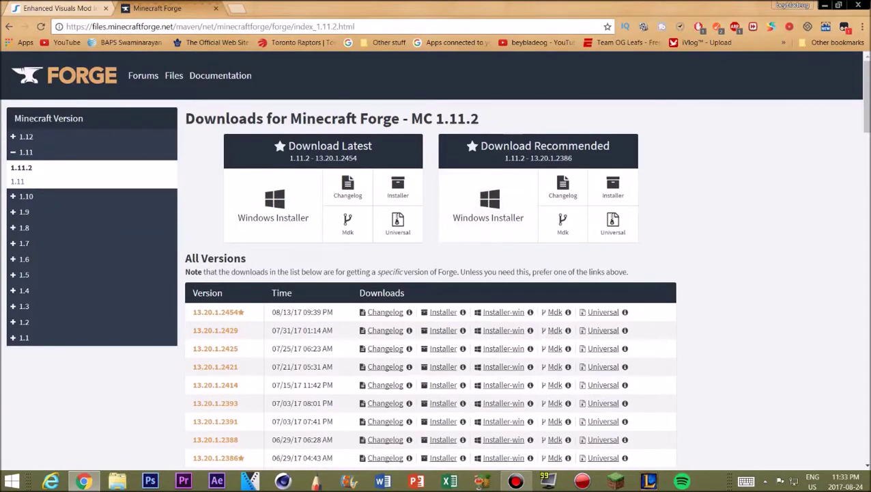
left_click(489, 205)
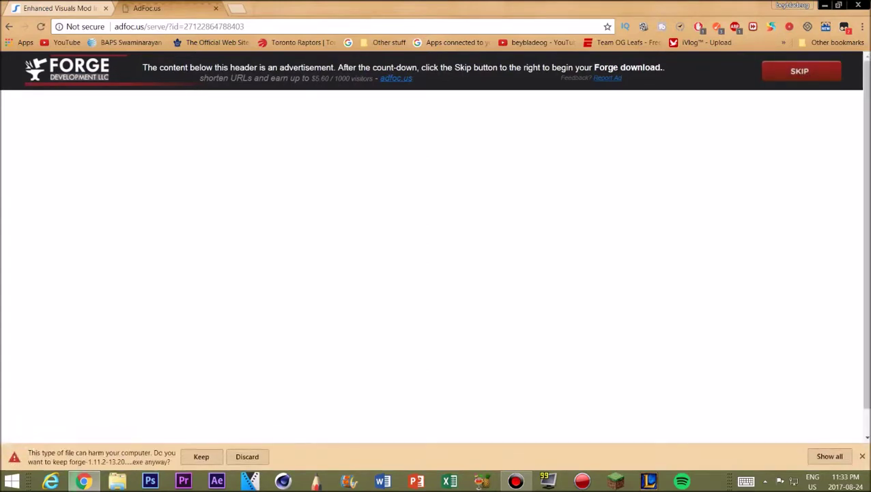
Keep and run the Forge 1.11.2 installer to install the client, then close the ad tab.
left_click(201, 456)
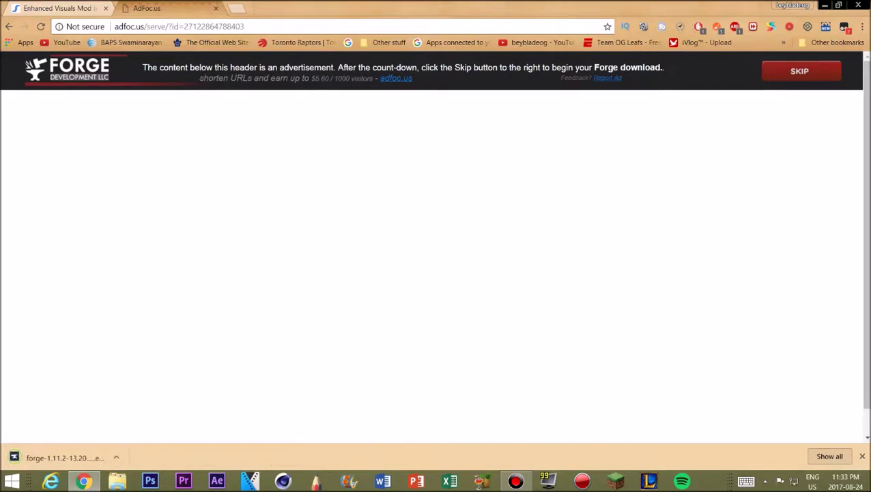
left_click(65, 457)
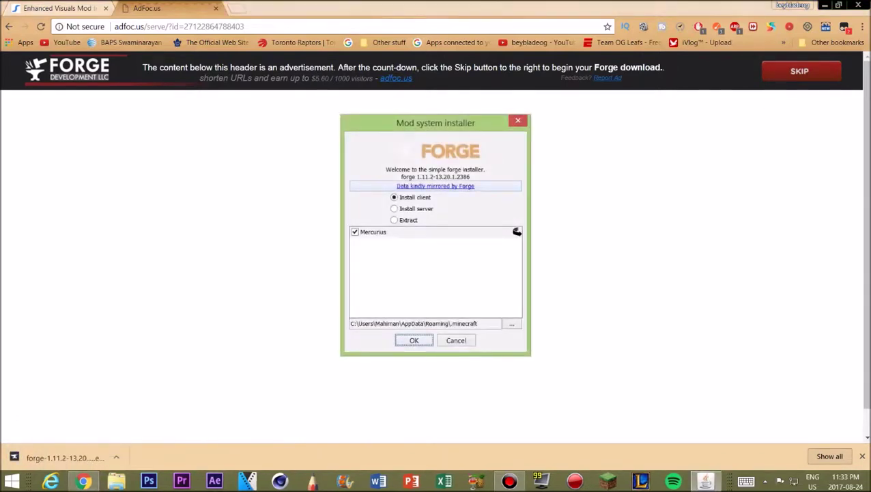
key("Return")
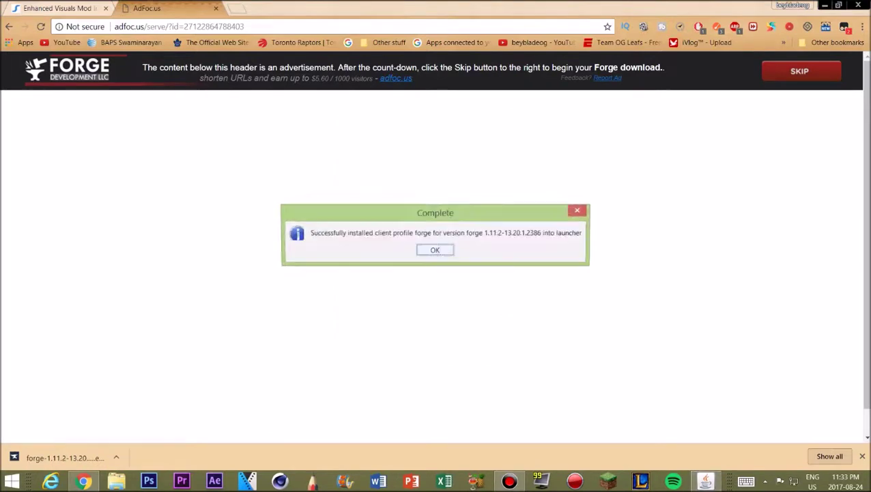
key("Return")
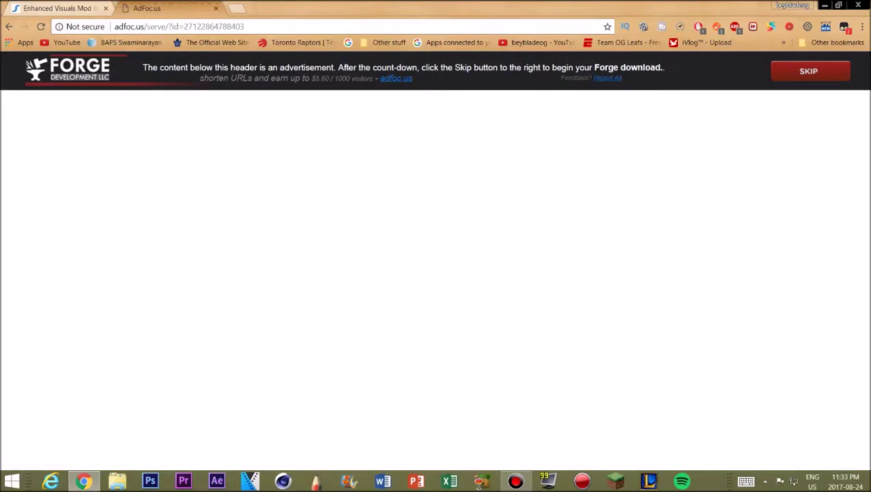
key("ctrl+w")
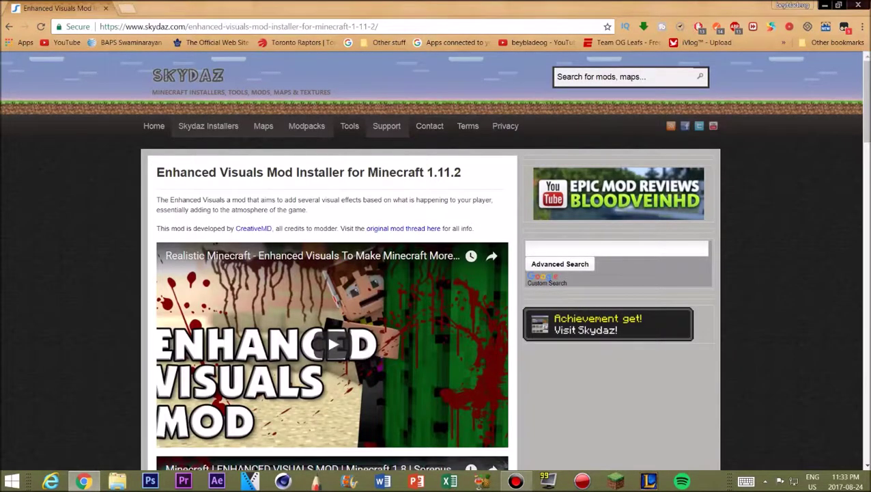
Run the Enhanced Visuals installer from its desktop folder and install the mod into Forge (Default).
key("ctrl+w")
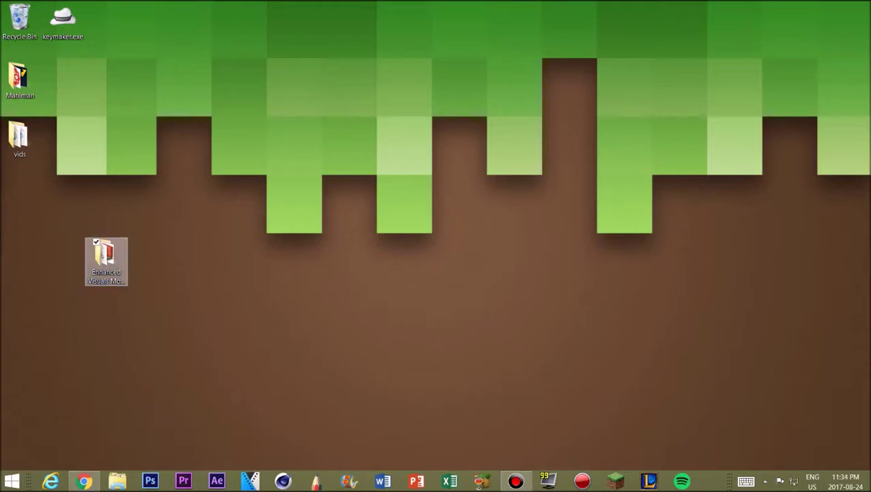
double_click(106, 260)
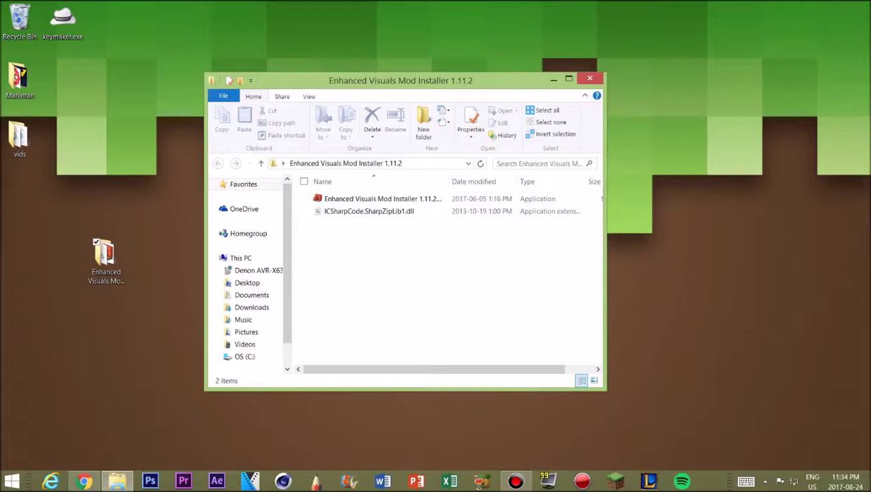
left_click(383, 198)
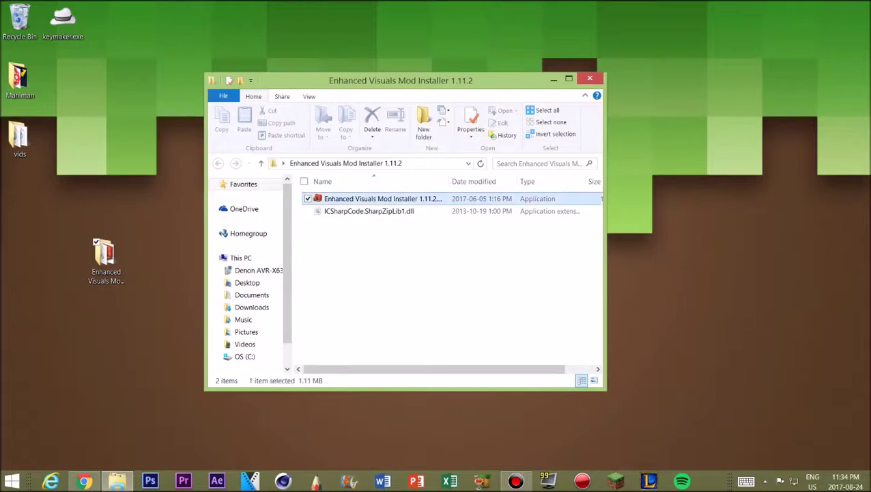
key("Return")
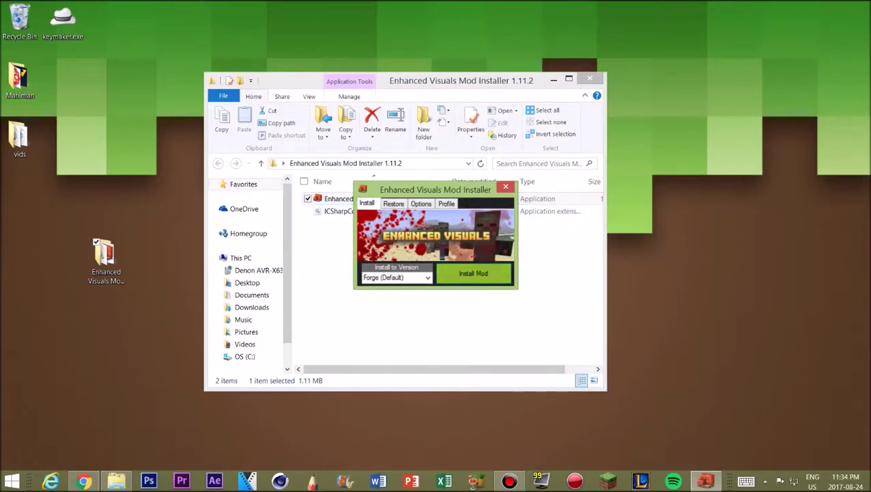
left_click(473, 273)
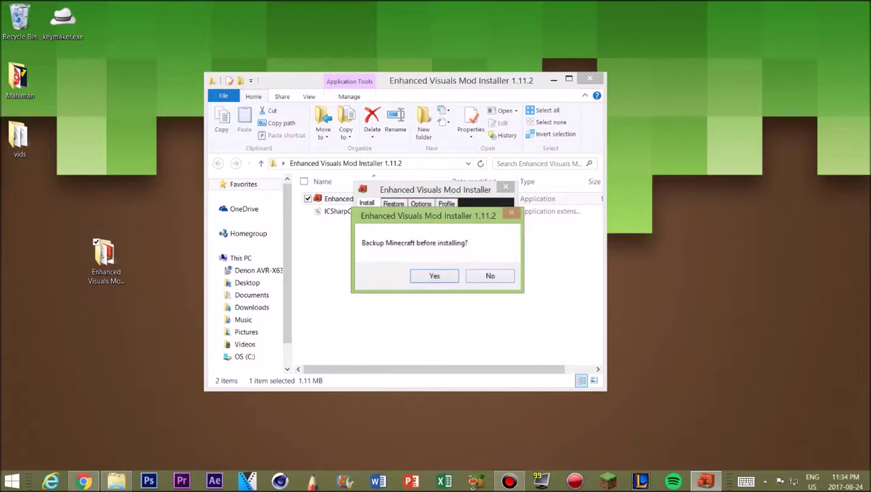
left_click(491, 275)
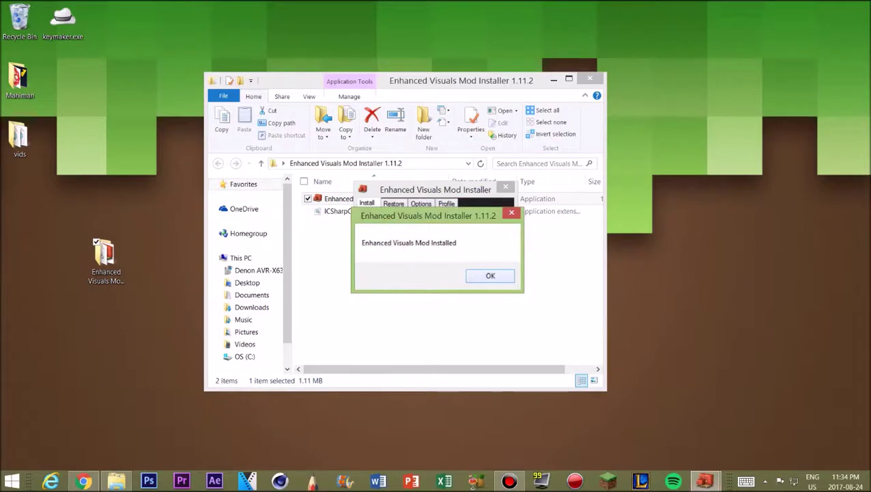
key("Return")
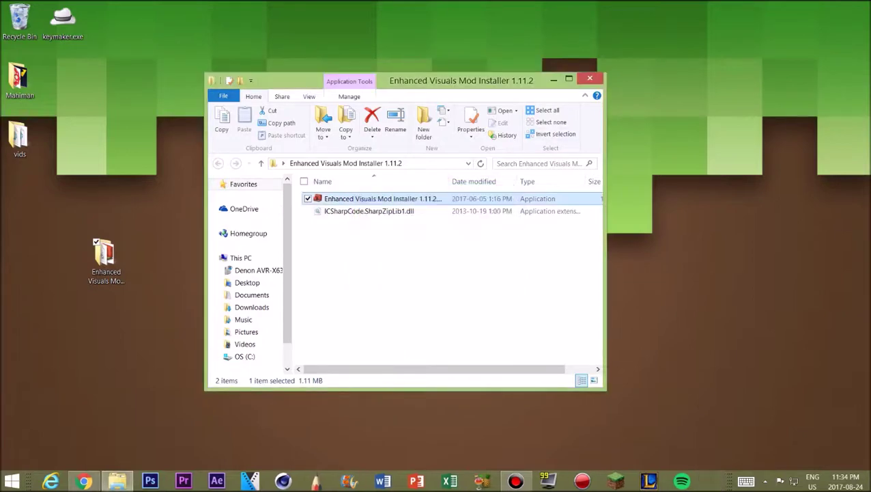
Close the mod installer, reposition the mod folder icon, and start the Minecraft Launcher.
left_click(590, 79)
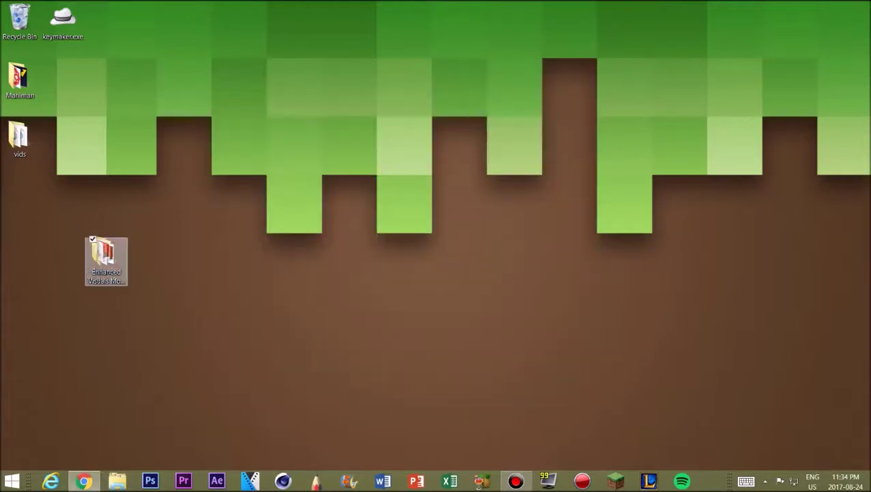
left_click_drag(106, 258, 19, 208)
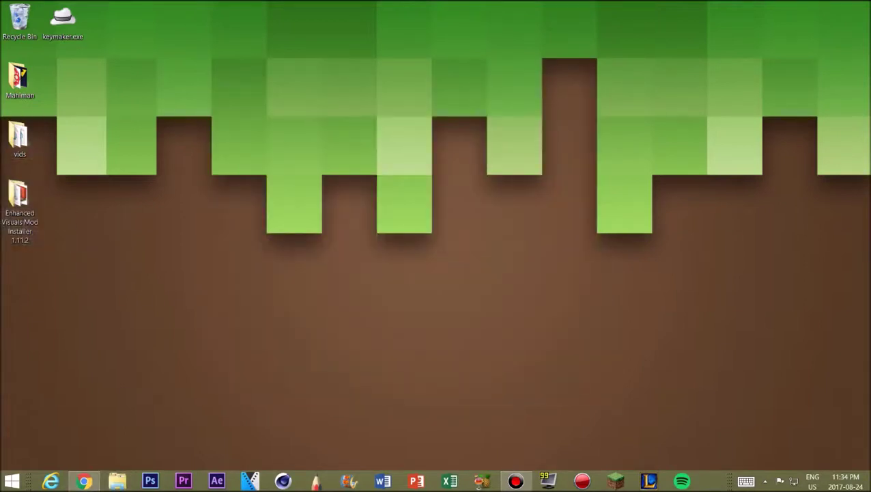
left_click(616, 481)
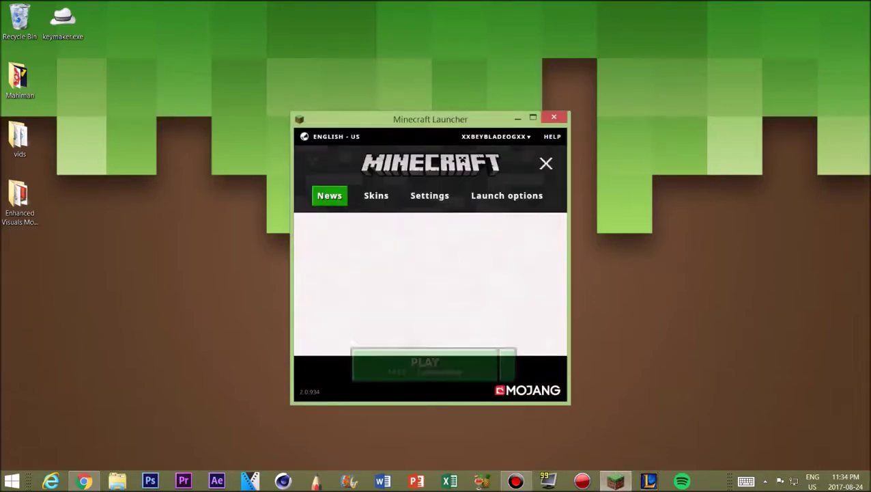
Play the forge profile, dismiss the LAUNCH FAILED message, and view the launch profiles.
left_click(507, 195)
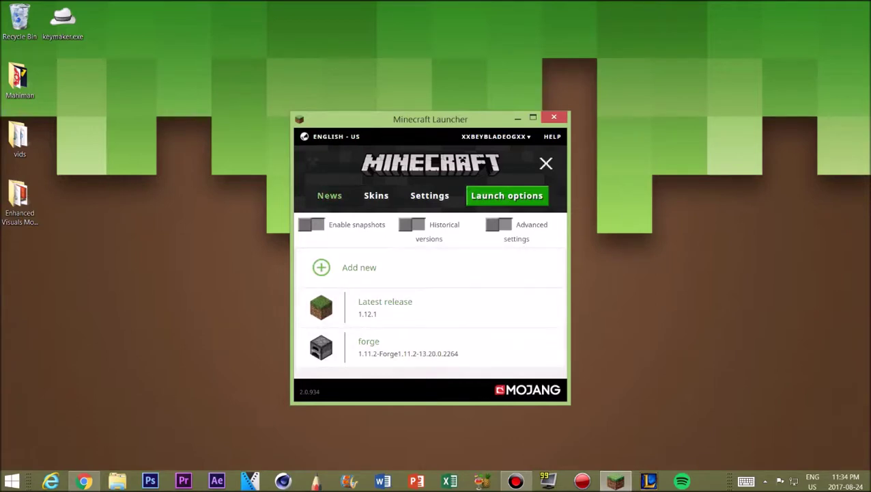
left_click(329, 195)
left_click(507, 365)
left_click(430, 327)
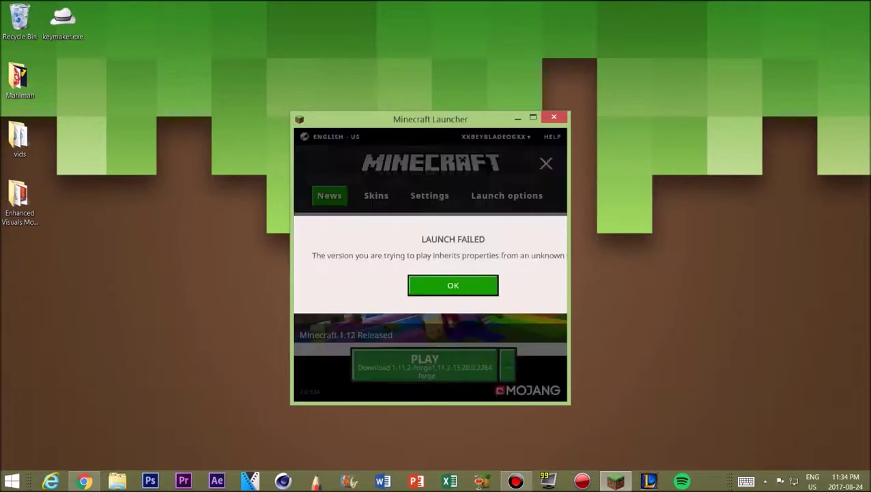
left_click(453, 285)
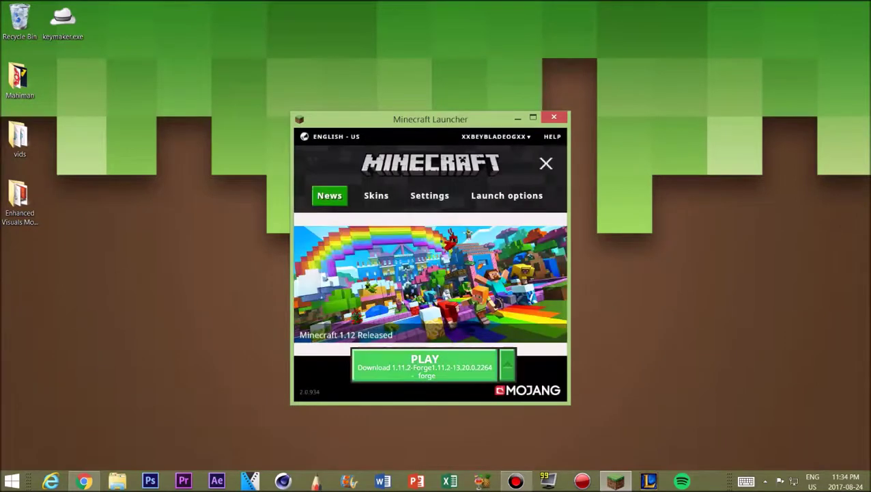
left_click(507, 195)
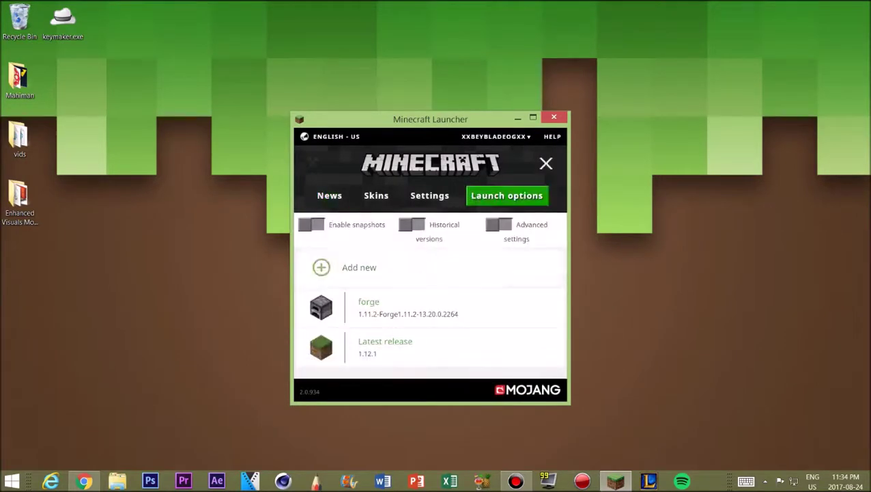
Create and save a new launch profile using version release 1.11.2-forge1.11.2-13.20.0.2264.
left_click(345, 267)
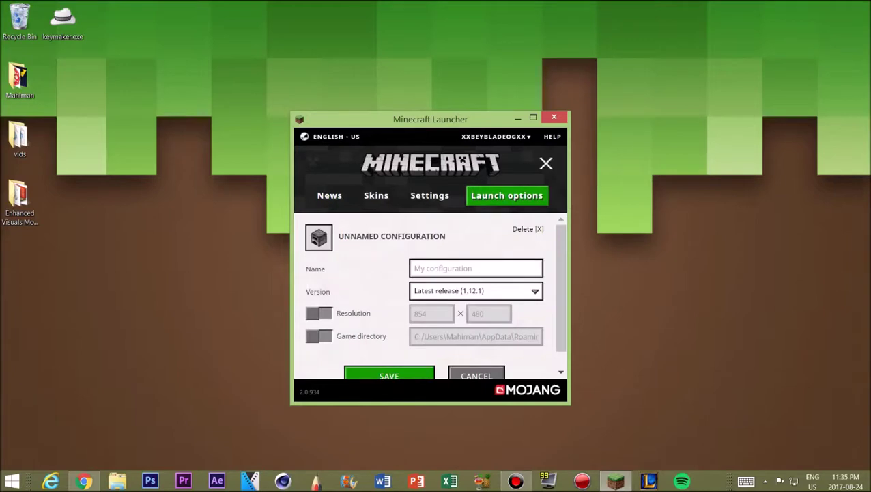
left_click(478, 290)
scroll(484, 205, "down", 8)
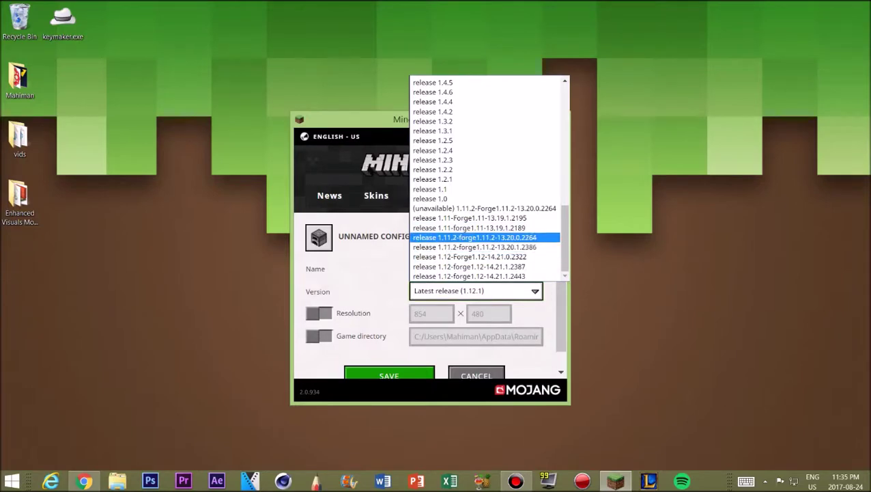
left_click(475, 236)
left_click(389, 374)
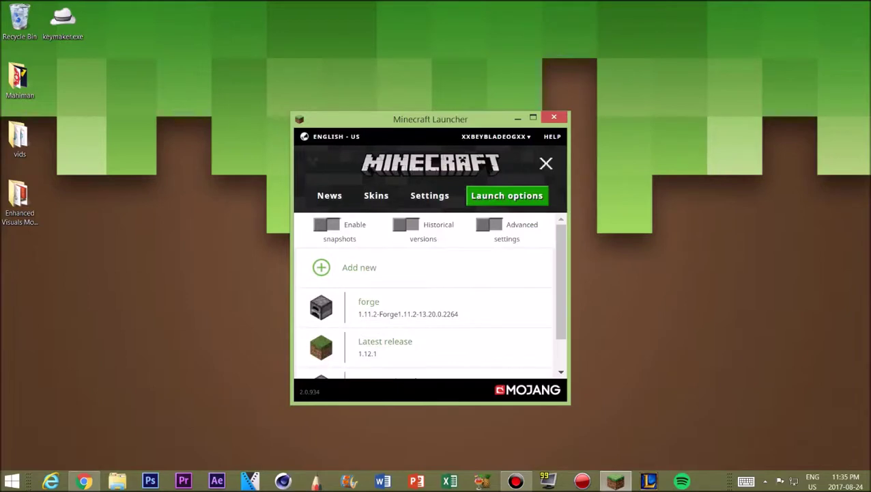
Back on the News view, select the new Forge profile from the PLAY dropdown.
scroll(424, 308, "down", 1)
left_click(329, 196)
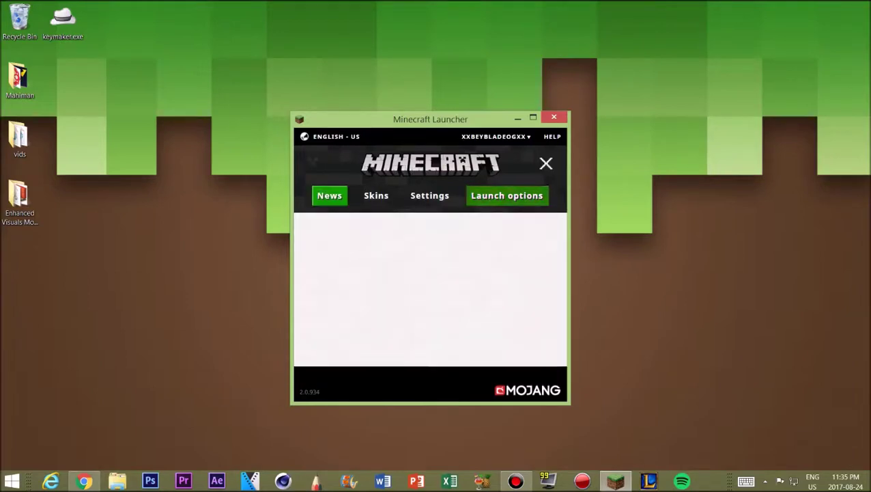
left_click(508, 365)
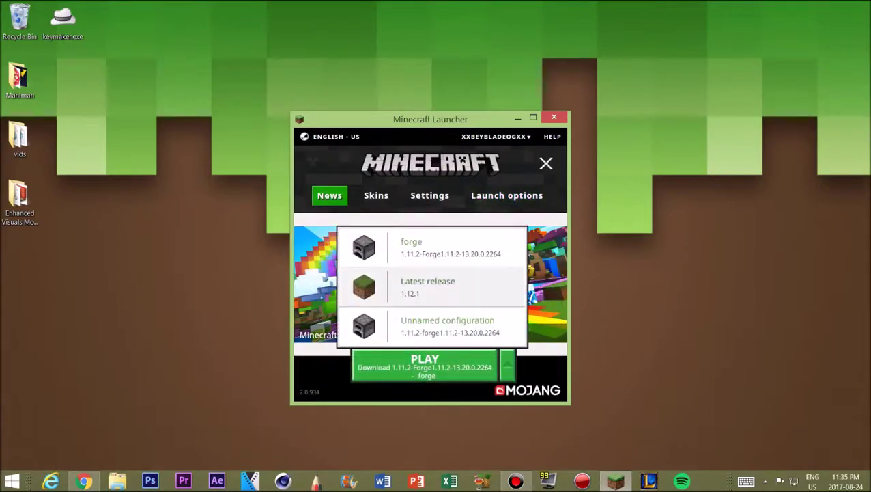
left_click(431, 247)
Launch Minecraft 1.11.2 with the Forge profile, play briefly, then Save and Quit to Title.
left_click(425, 362)
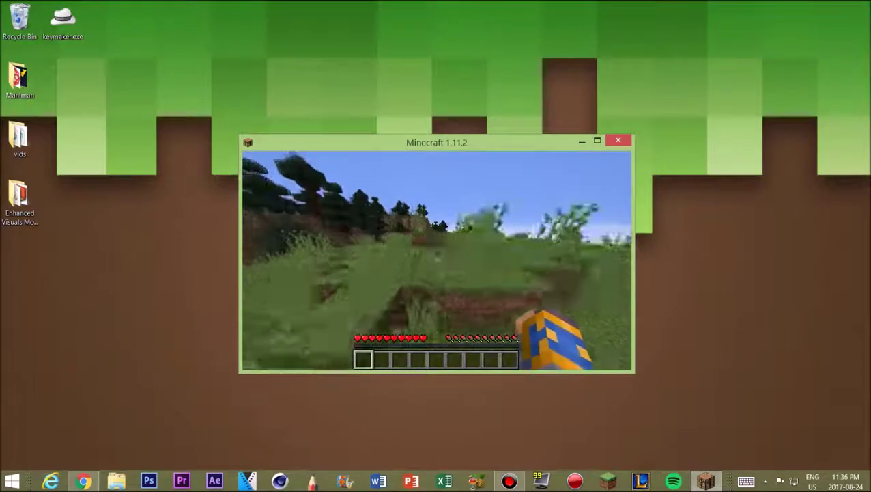
key("Escape")
left_click(408, 307)
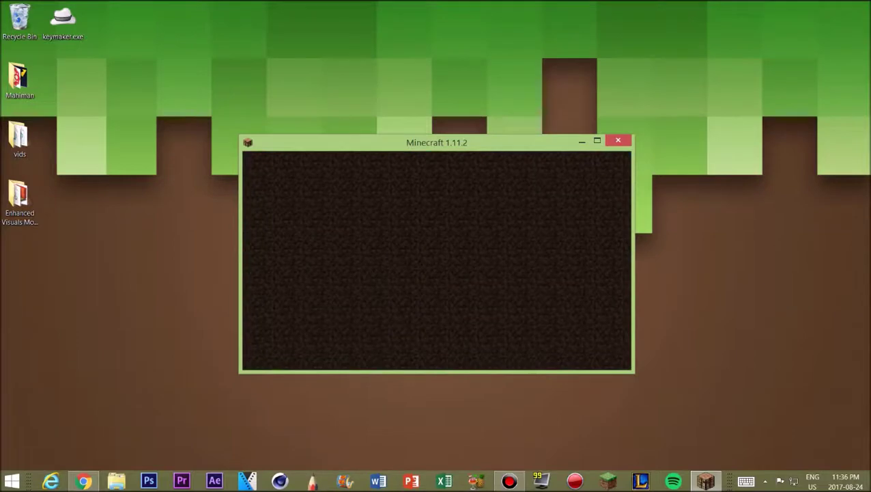